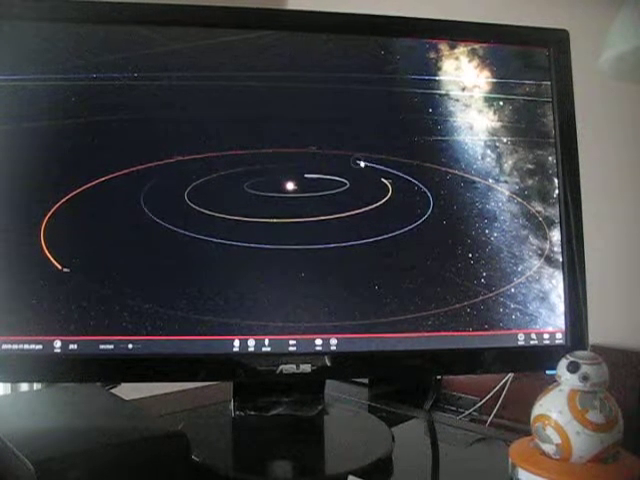
Step: Tilt and rotate the camera toward an edge-on view of Earth's orbit ring
drag(360, 165, 280, 150)
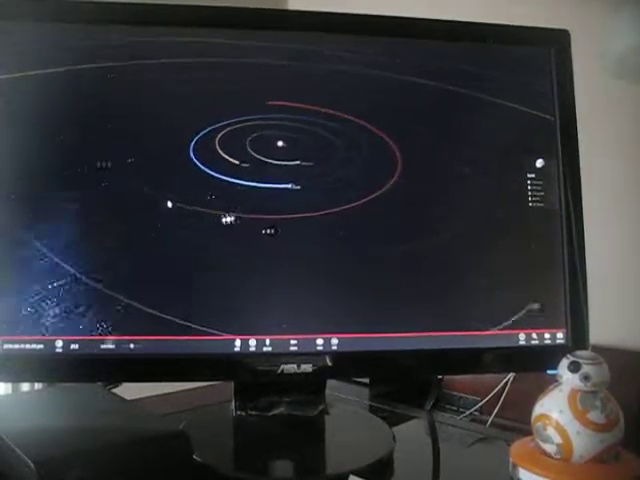
drag(300, 200, 300, 120)
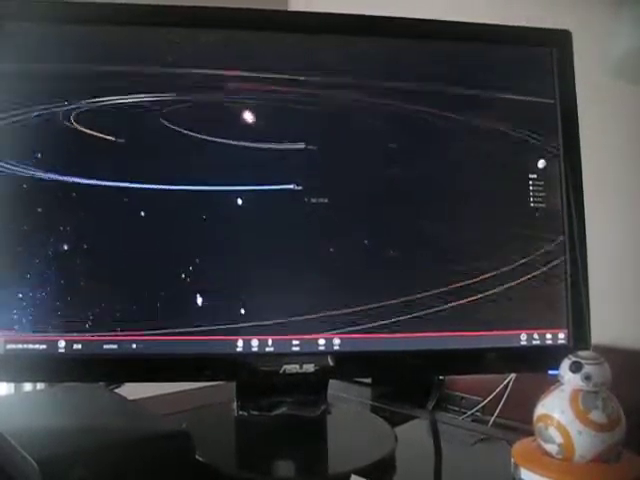
scroll(240, 200, up, 10)
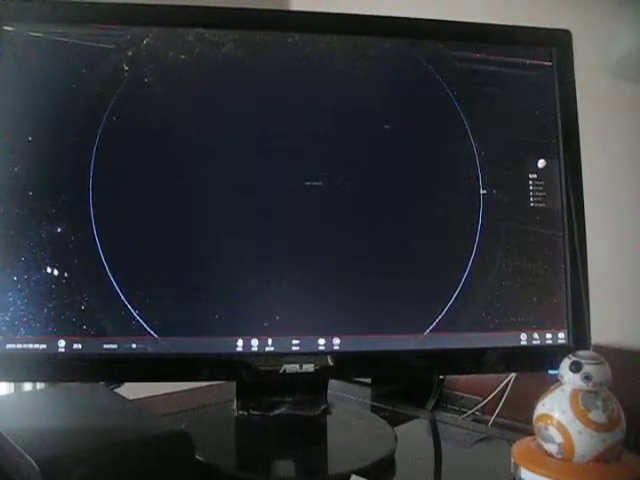
scroll(145, 310, down, 10)
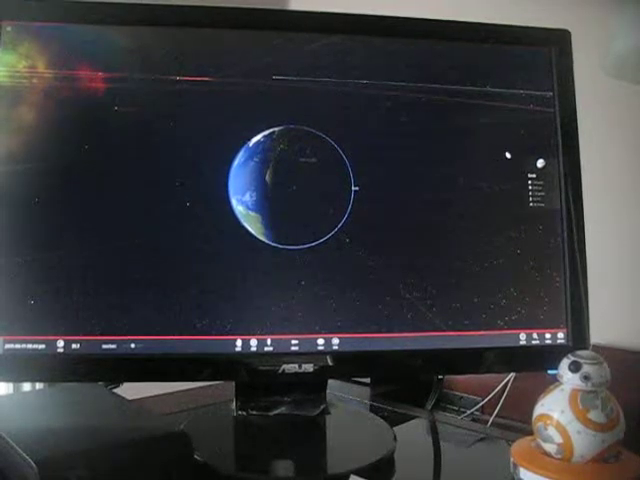
Step: Open Earth's Properties list and orbit the camera around the planet
click(537, 185)
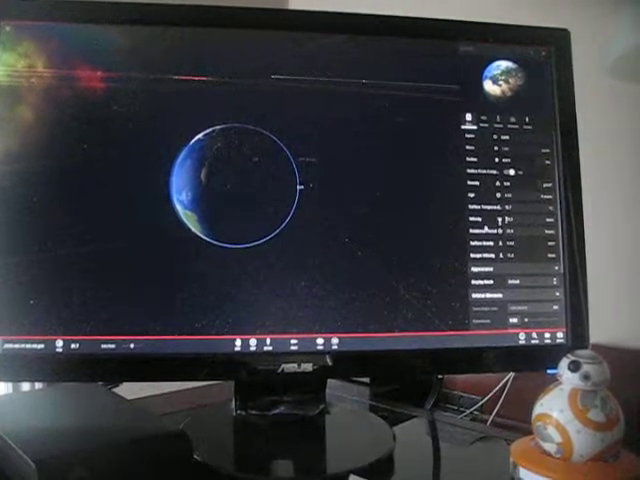
drag(150, 280, 190, 325)
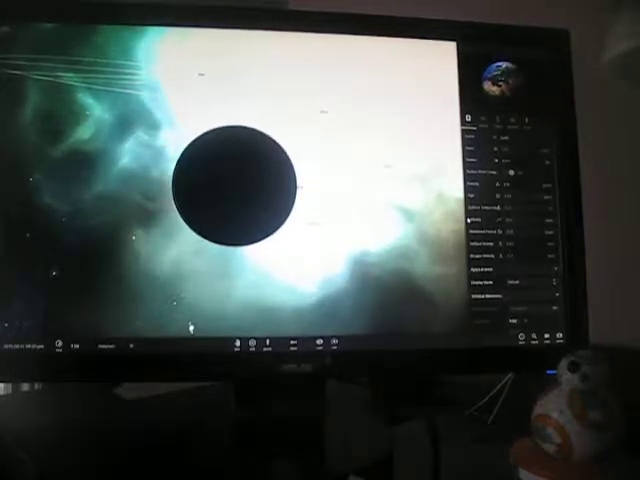
scroll(190, 325, down, 5)
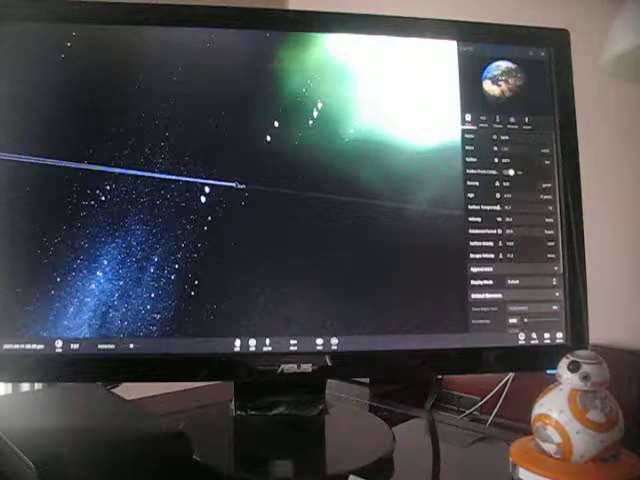
Step: Raise Earth's Surface Temperature until it glows red and molten, viewing it from around
drag(258, 232, 150, 150)
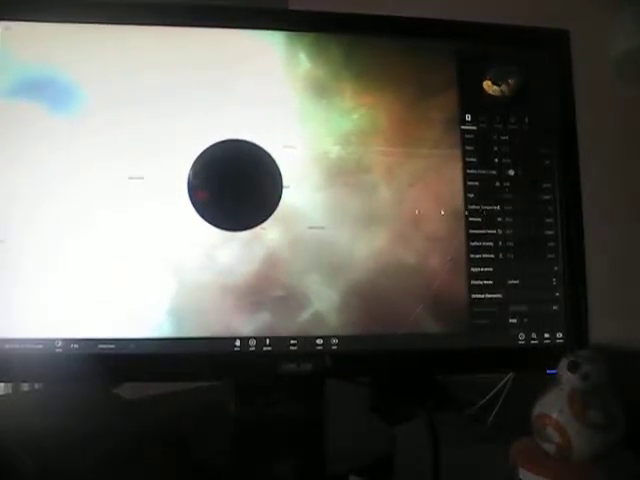
click(498, 80)
drag(231, 192, 300, 200)
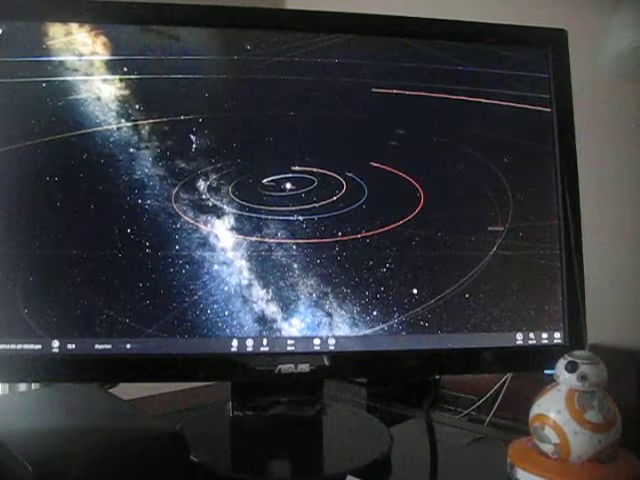
drag(412, 290, 398, 200)
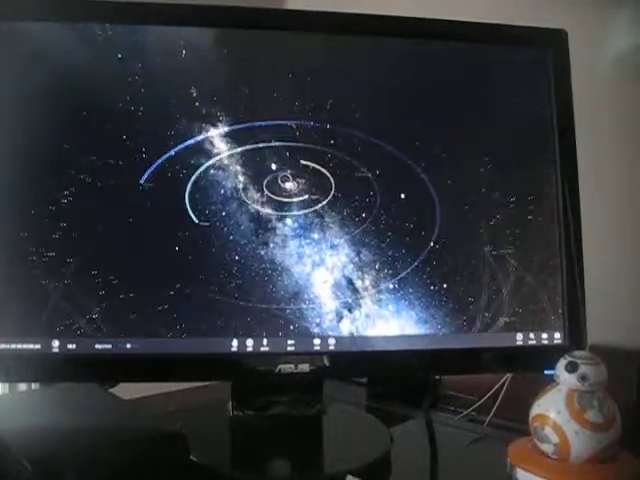
scroll(398, 200, down, 2)
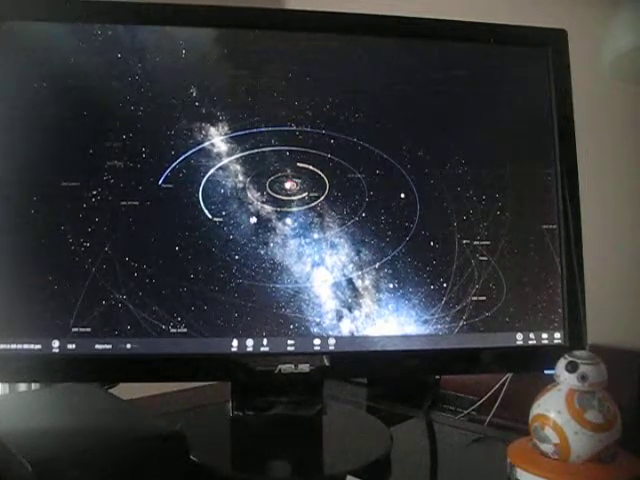
scroll(420, 215, up, 5)
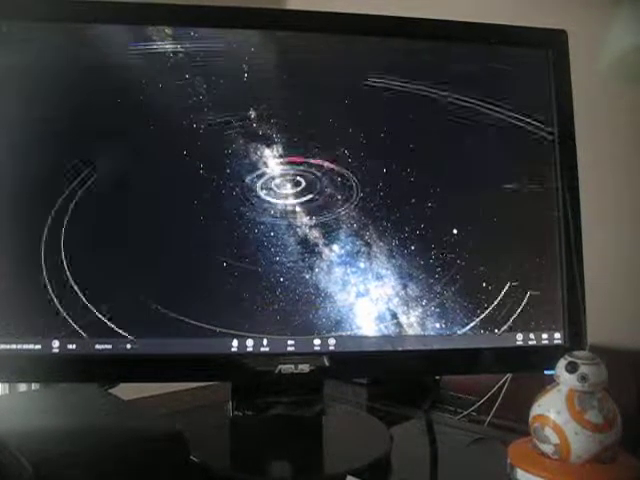
scroll(452, 232, down, 4)
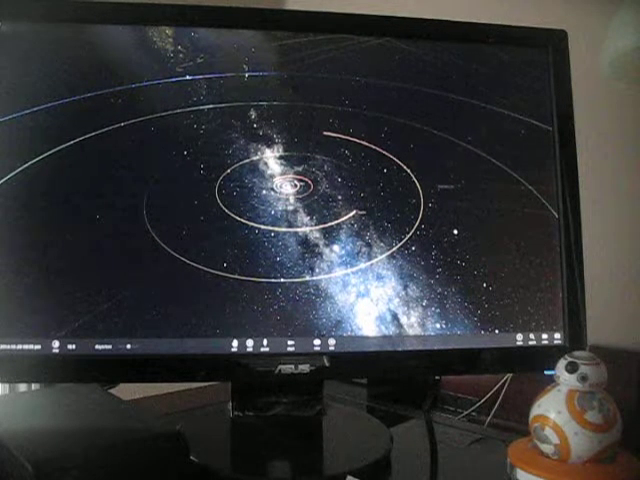
key(Tab)
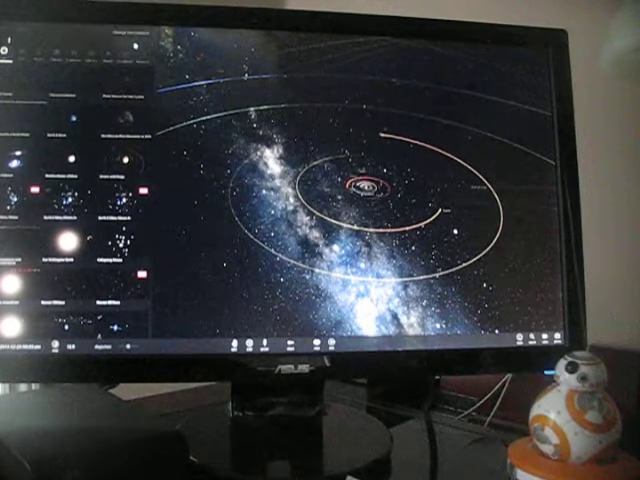
key(Tab)
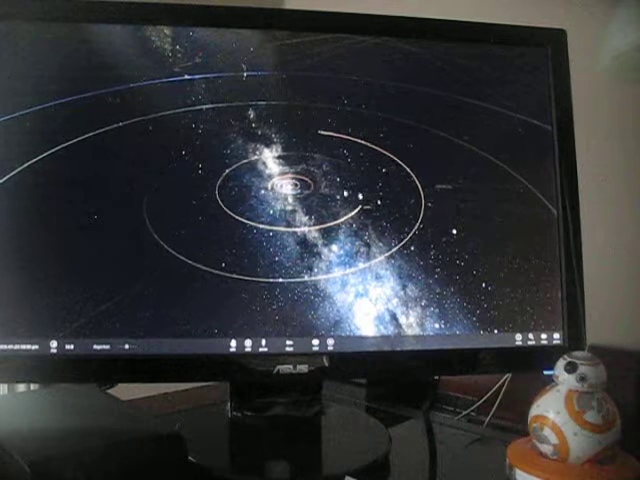
drag(358, 207, 280, 185)
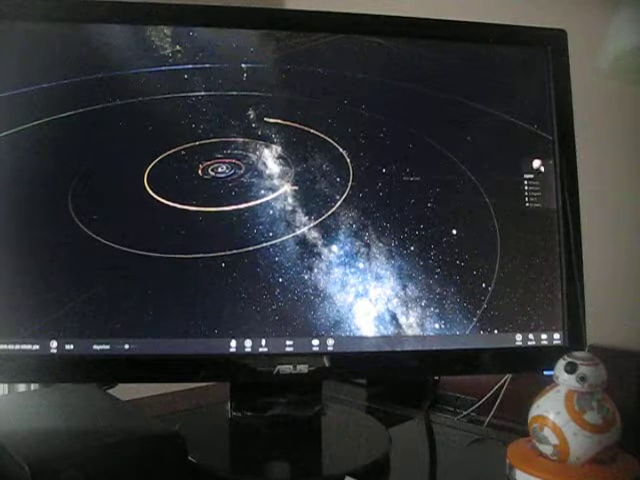
Step: Select Jupiter, show its actions and fly the camera to it
click(486, 148)
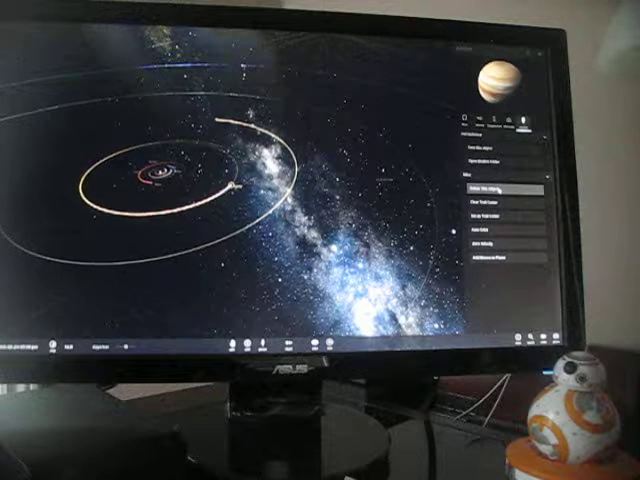
click(493, 188)
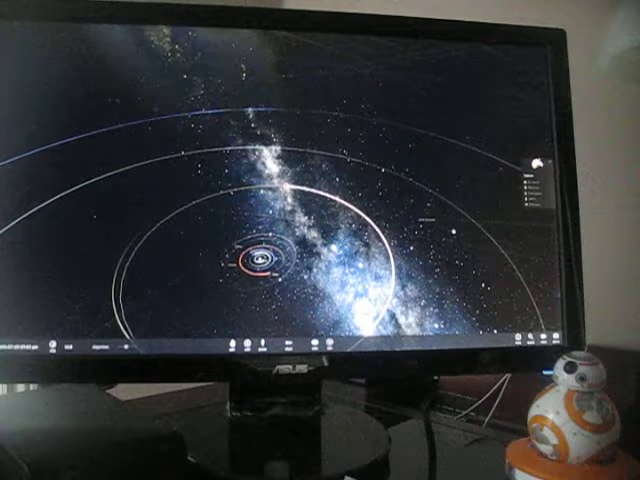
click(534, 162)
click(523, 128)
click(488, 187)
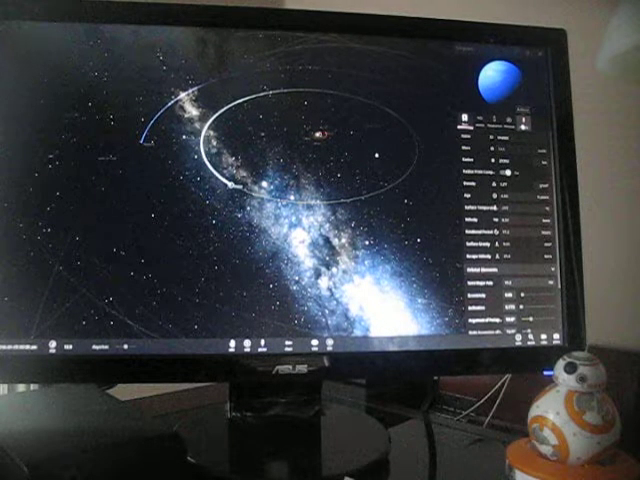
Step: Switch to the blue planet, fly to it and set Follow this object
key(Tab)
click(486, 188)
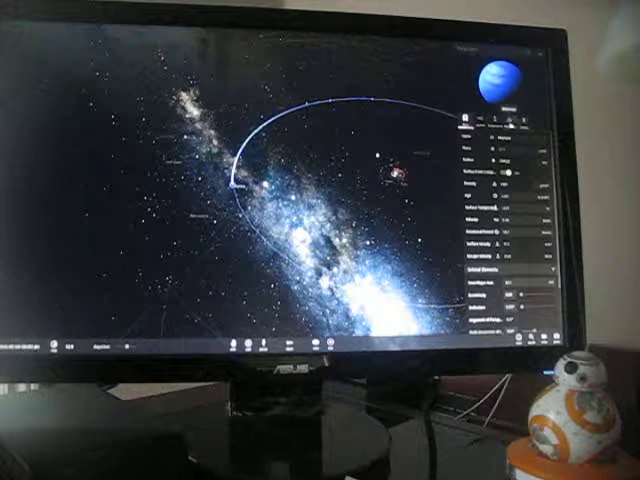
click(522, 123)
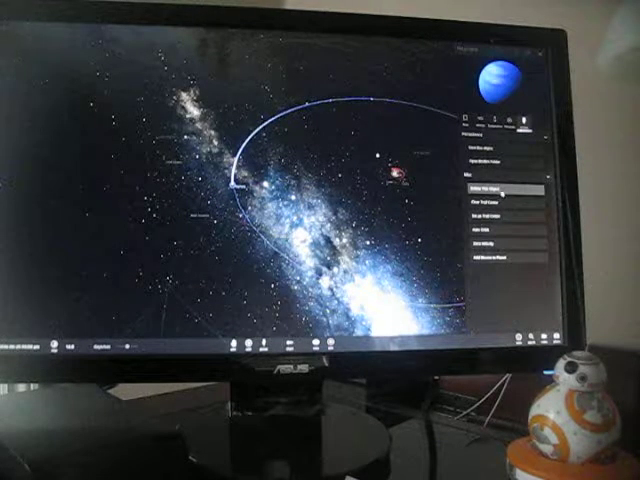
click(503, 192)
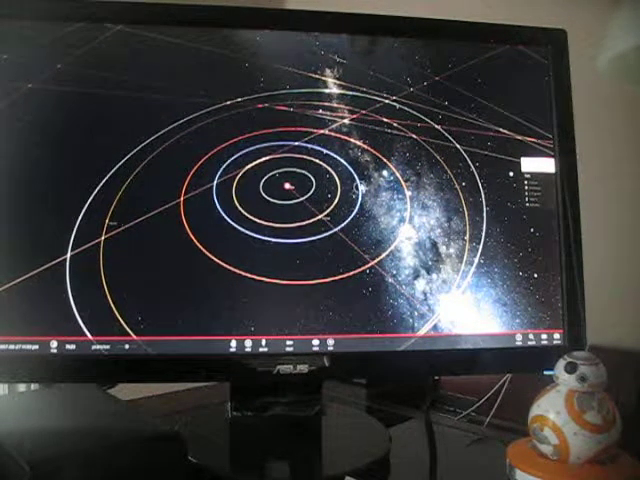
scroll(270, 185, up, 8)
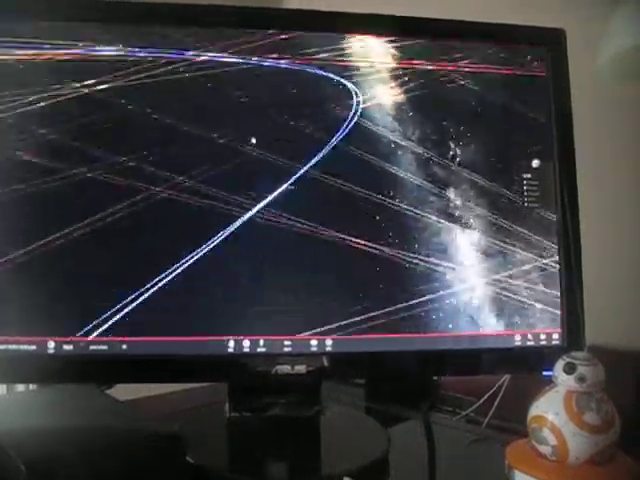
scroll(244, 150, up, 5)
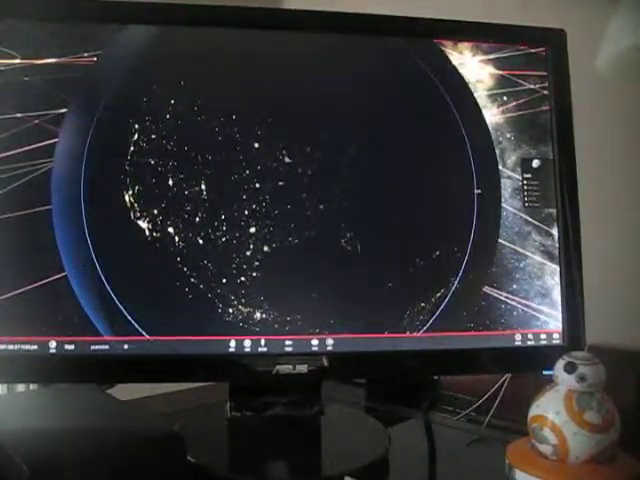
scroll(285, 155, down, 8)
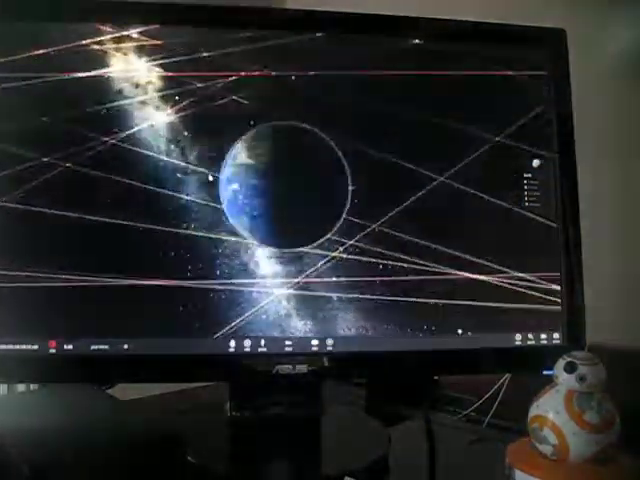
scroll(285, 185, down, 5)
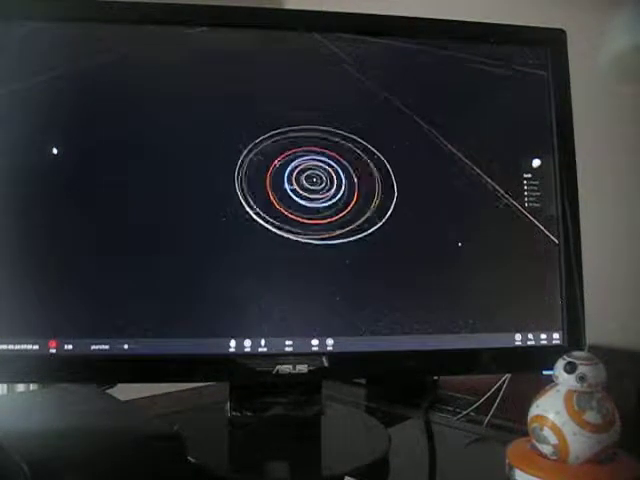
scroll(290, 185, down, 6)
scroll(290, 185, up, 4)
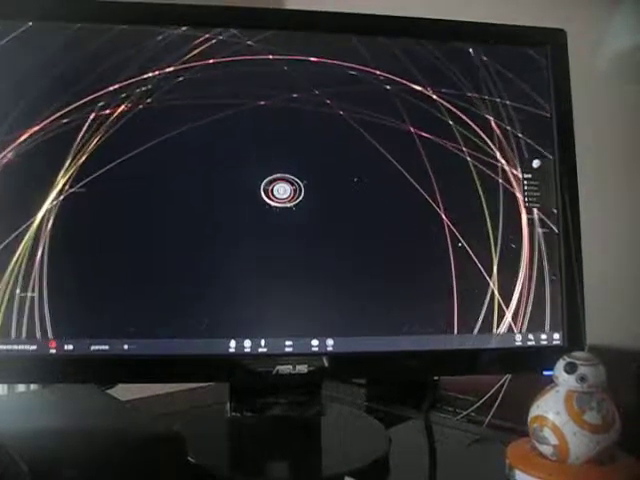
scroll(290, 185, up, 4)
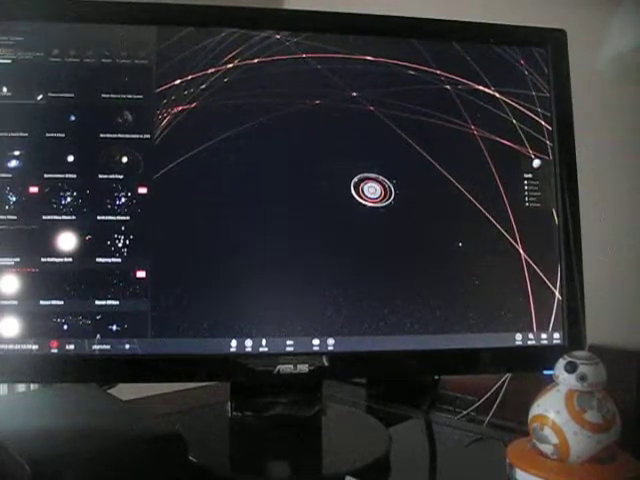
Step: Load a gallery simulation, then choose New Blank Simulation from the main menu
click(110, 190)
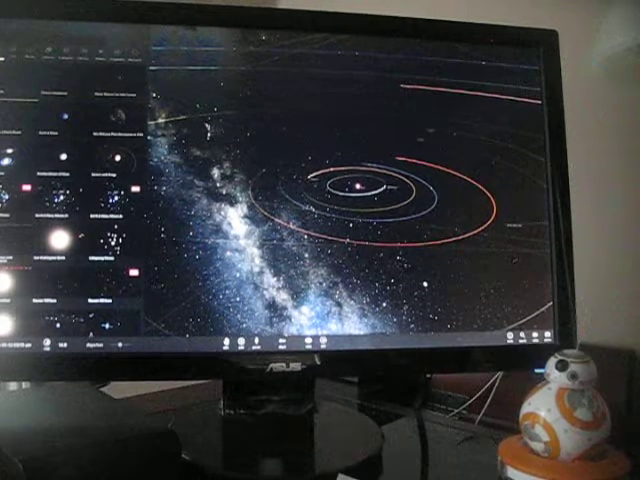
key(Escape)
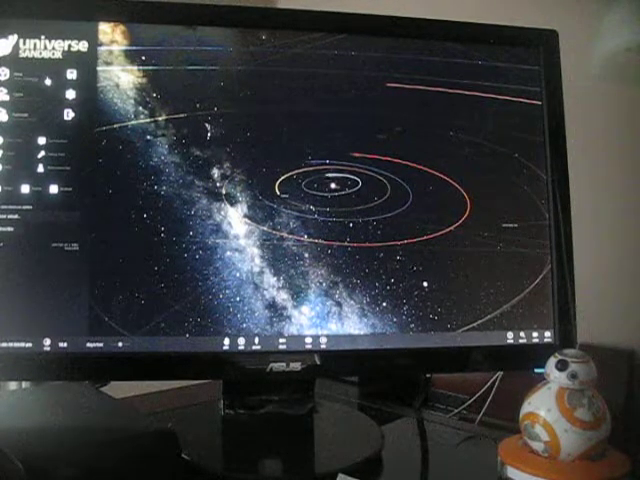
click(20, 110)
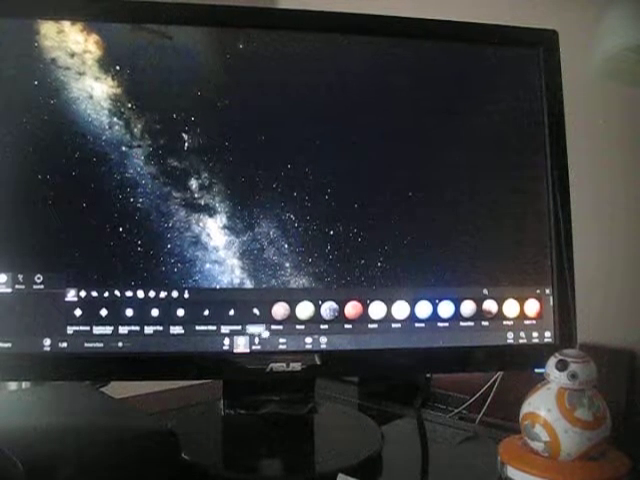
Step: Add Earth and a large planet, then pick a reddish planet to place
click(227, 211)
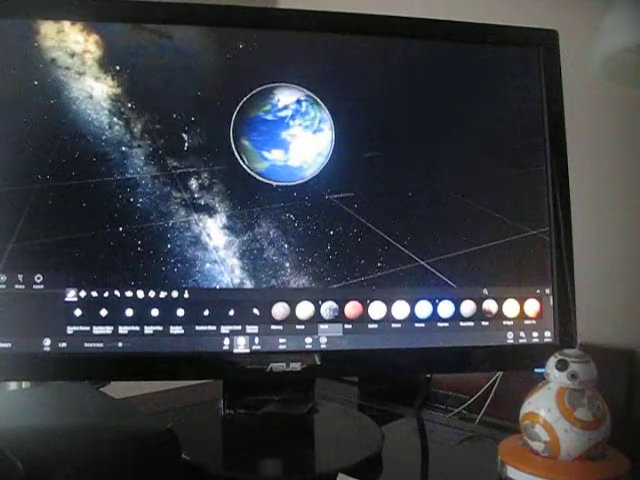
click(470, 230)
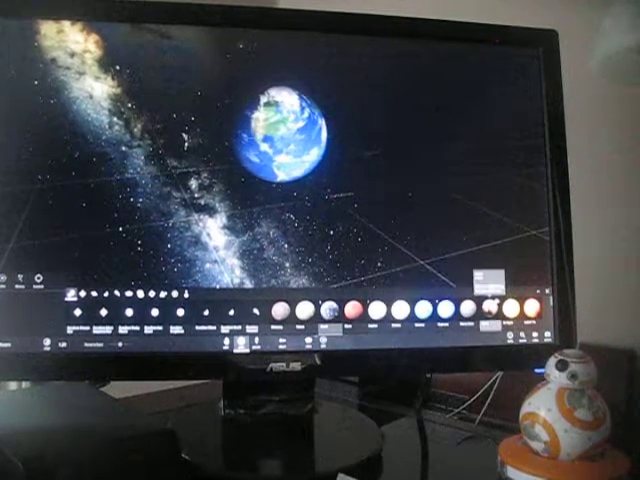
click(398, 311)
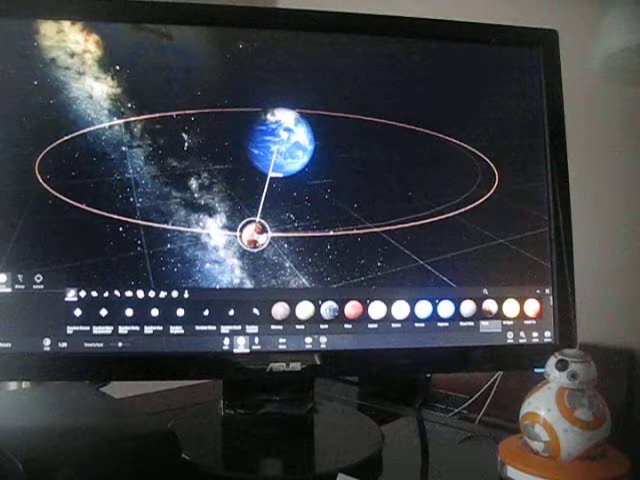
scroll(332, 205, down, 3)
scroll(332, 205, down, 1)
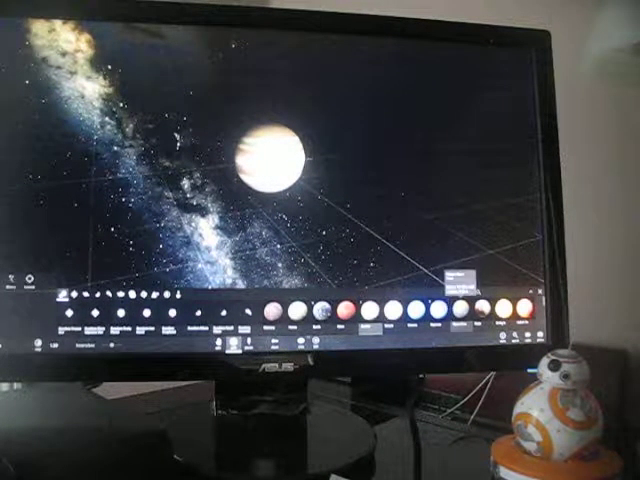
Step: Drop a small planet beside the gas giant, then switch to another body category
drag(455, 312, 355, 222)
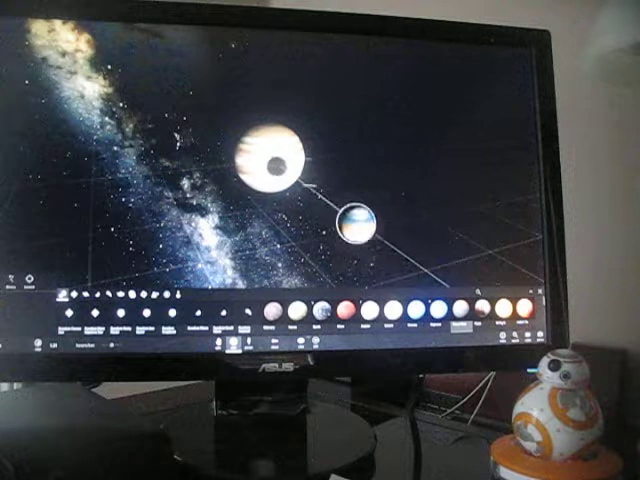
scroll(270, 180, down, 5)
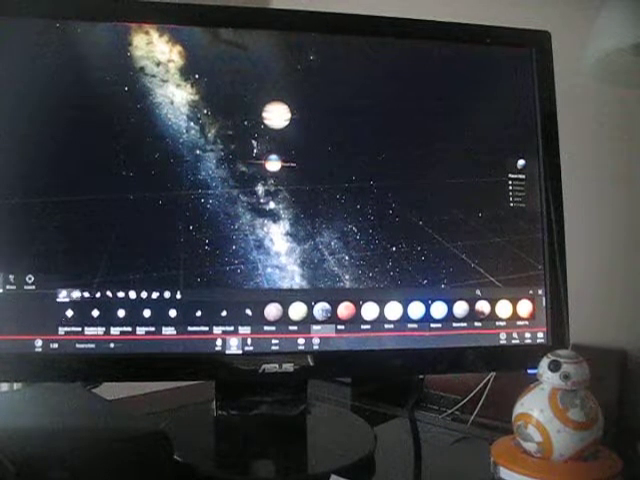
click(97, 293)
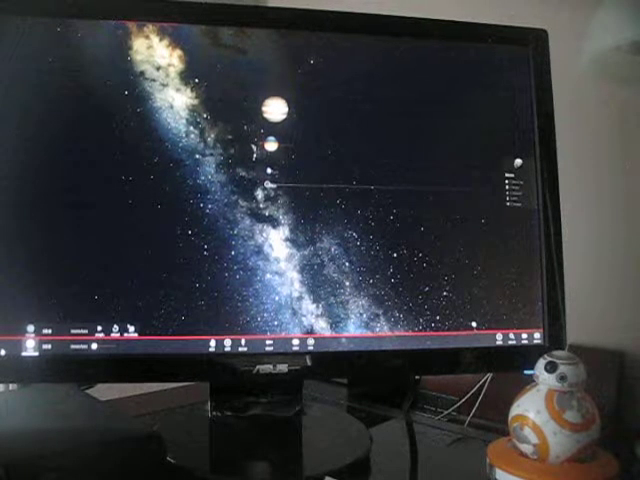
scroll(260, 200, up, 5)
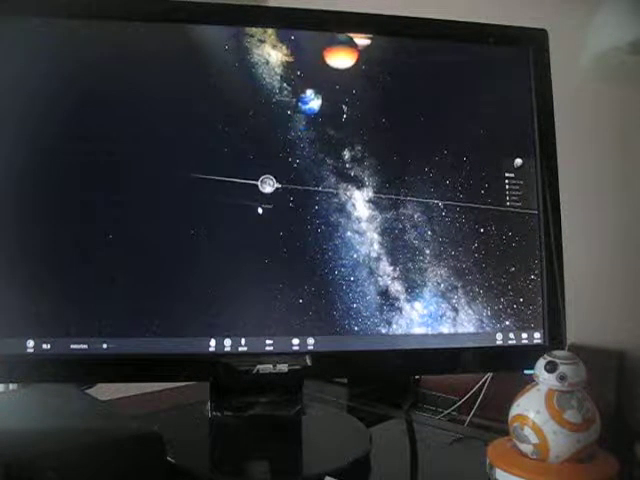
scroll(270, 185, up, 4)
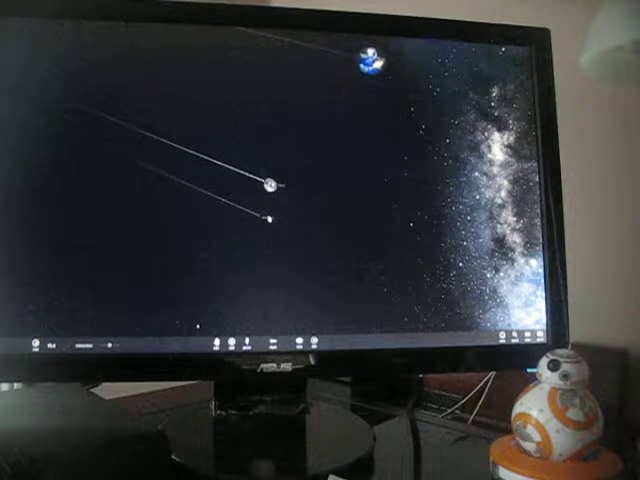
scroll(270, 200, up, 3)
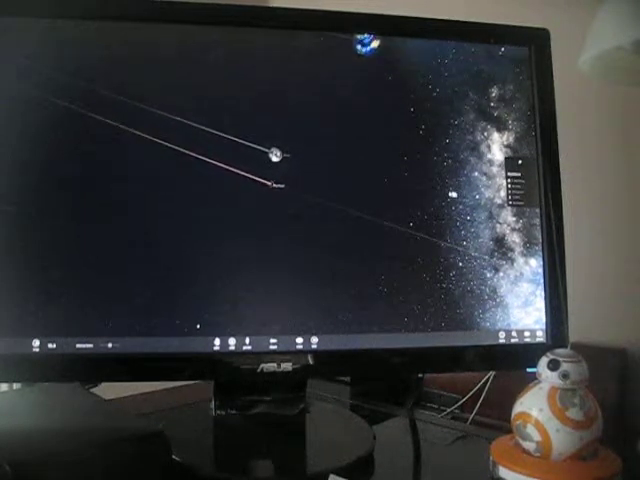
scroll(342, 180, up, 4)
scroll(357, 186, up, 4)
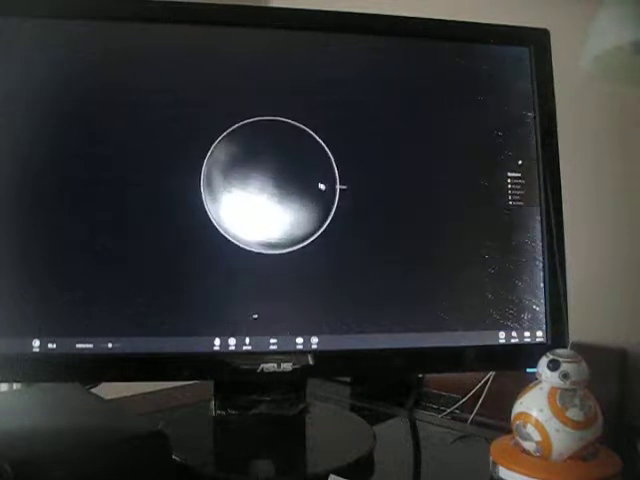
scroll(320, 185, down, 4)
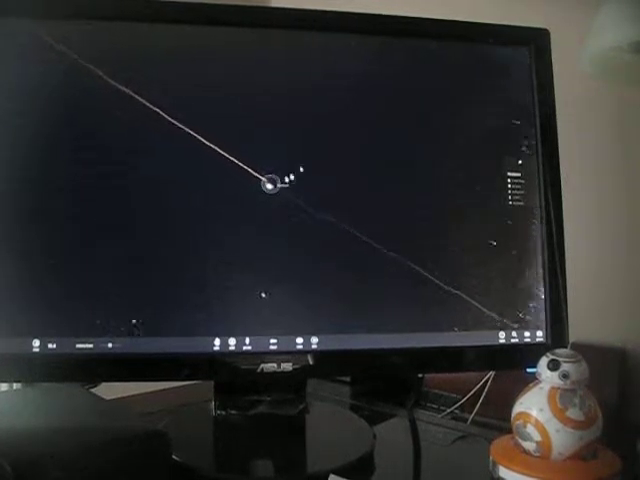
drag(270, 180, 298, 170)
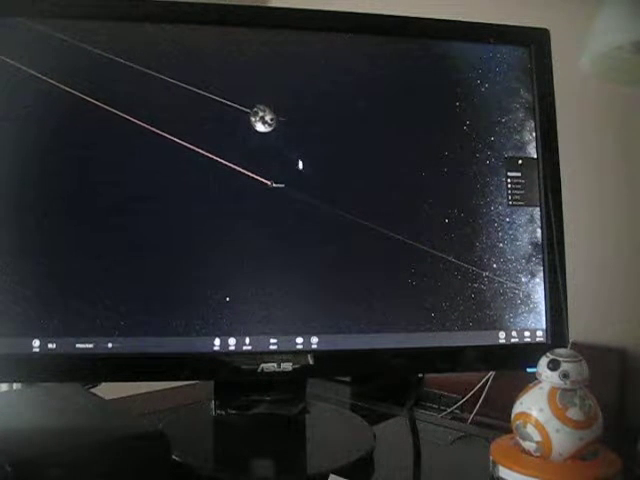
scroll(298, 165, down, 3)
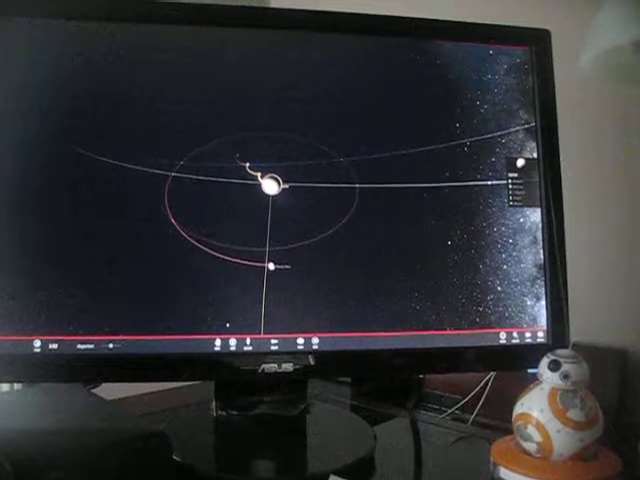
Step: Open the main menu with Esc and request Exit to get the quit prompt
key(Escape)
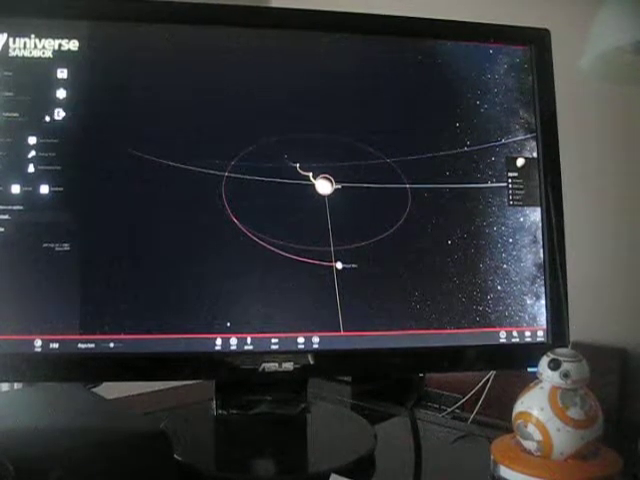
key(Escape)
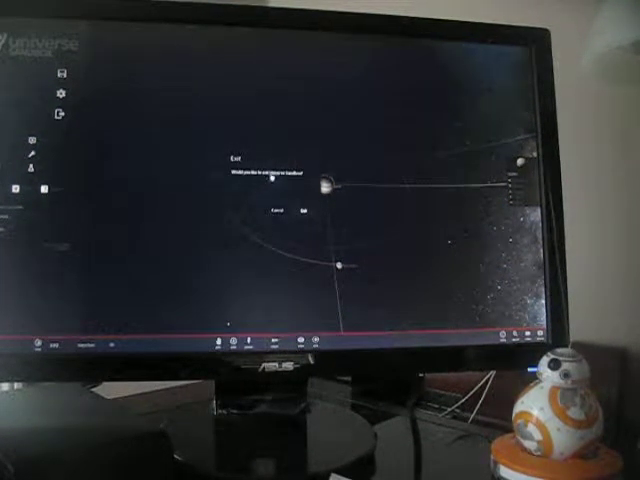